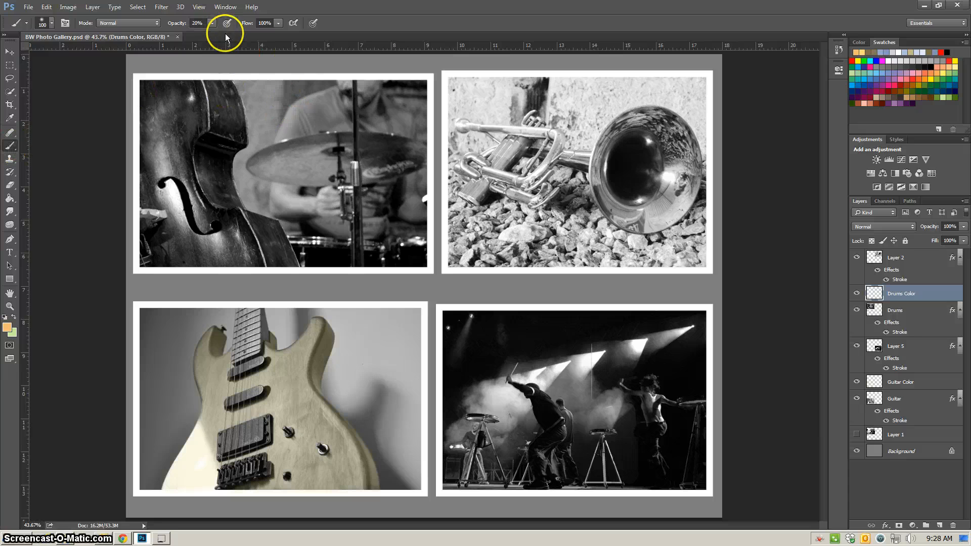
{"action": "left_click", "coordinate": [213, 23]}
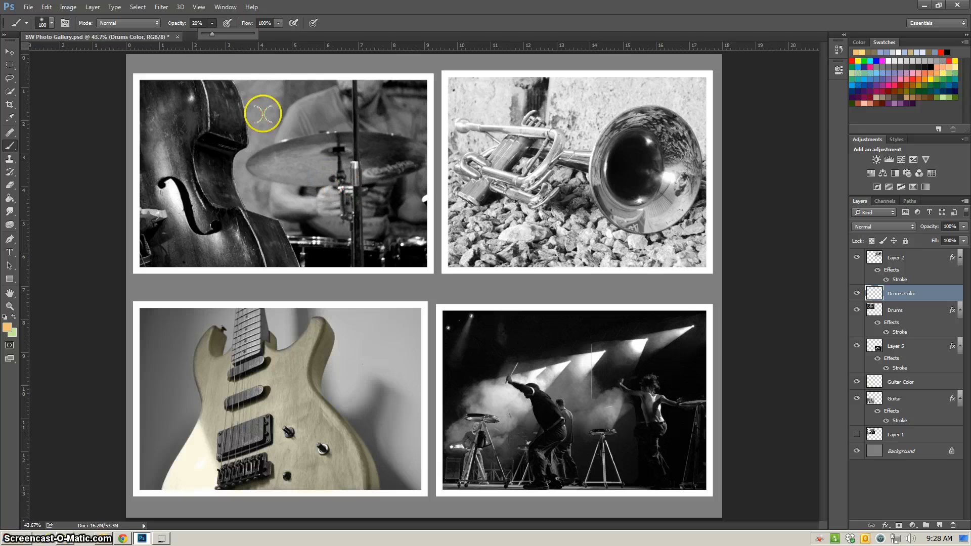
{"action": "left_click", "coordinate": [207, 23]}
{"action": "mouse_move", "coordinate": [348, 187]}
{"action": "left_mouse_down"}
{"action": "mouse_move", "coordinate": [303, 159]}
{"action": "mouse_move", "coordinate": [269, 161]}
{"action": "left_mouse_up"}
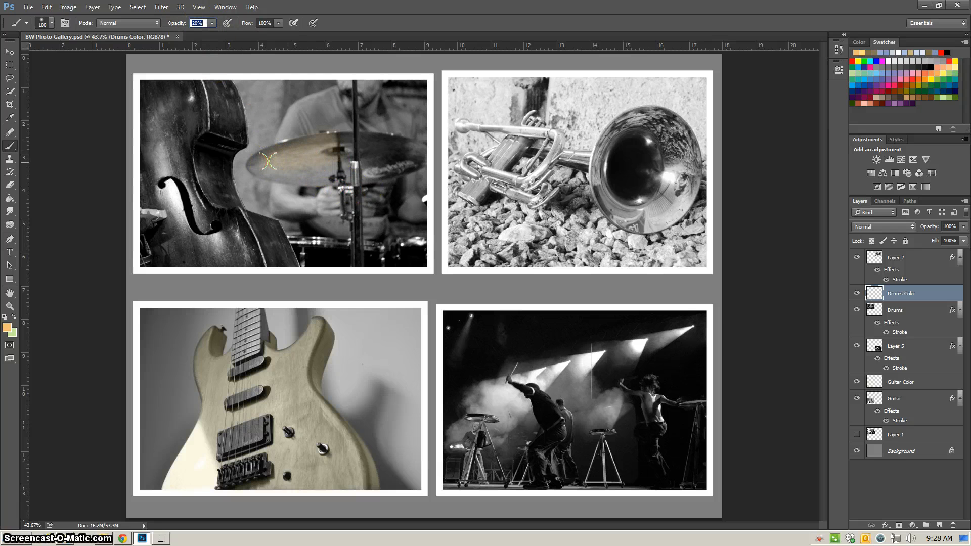
{"action": "mouse_move", "coordinate": [339, 153]}
{"action": "left_mouse_down"}
{"action": "mouse_move", "coordinate": [350, 206]}
{"action": "mouse_move", "coordinate": [330, 175]}
{"action": "mouse_move", "coordinate": [340, 153]}
{"action": "mouse_move", "coordinate": [352, 152]}
{"action": "mouse_move", "coordinate": [337, 148]}
{"action": "mouse_move", "coordinate": [347, 148]}
{"action": "mouse_move", "coordinate": [332, 184]}
{"action": "mouse_move", "coordinate": [340, 158]}
{"action": "left_mouse_up"}
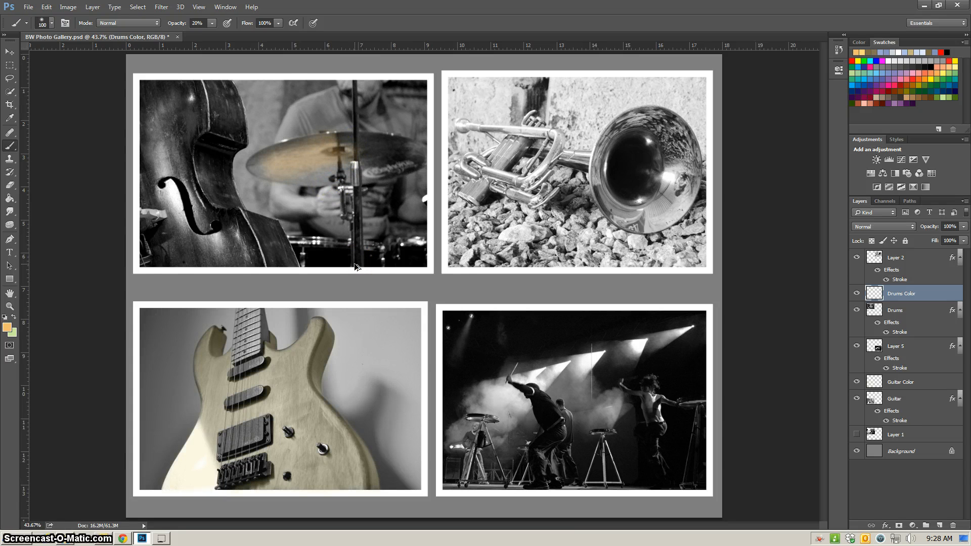
{"action": "key", "text": "ctrl+z"}
{"action": "key", "text": "ctrl+alt+z"}
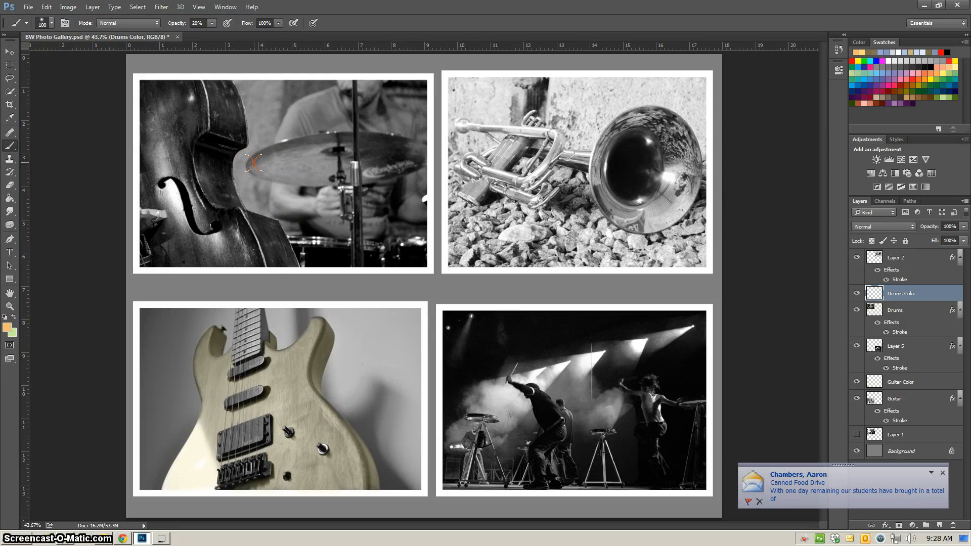
{"action": "left_click", "coordinate": [255, 165]}
{"action": "mouse_move", "coordinate": [269, 158]}
{"action": "left_mouse_down"}
{"action": "mouse_move", "coordinate": [298, 153]}
{"action": "mouse_move", "coordinate": [253, 169]}
{"action": "mouse_move", "coordinate": [299, 143]}
{"action": "mouse_move", "coordinate": [352, 132]}
{"action": "mouse_move", "coordinate": [252, 194]}
{"action": "mouse_move", "coordinate": [363, 143]}
{"action": "mouse_move", "coordinate": [304, 166]}
{"action": "mouse_move", "coordinate": [388, 207]}
{"action": "mouse_move", "coordinate": [361, 206]}
{"action": "mouse_move", "coordinate": [264, 166]}
{"action": "mouse_move", "coordinate": [390, 132]}
{"action": "mouse_move", "coordinate": [273, 155]}
{"action": "mouse_move", "coordinate": [369, 159]}
{"action": "mouse_move", "coordinate": [370, 175]}
{"action": "mouse_move", "coordinate": [330, 191]}
{"action": "mouse_move", "coordinate": [360, 179]}
{"action": "mouse_move", "coordinate": [371, 245]}
{"action": "mouse_move", "coordinate": [342, 193]}
{"action": "mouse_move", "coordinate": [339, 165]}
{"action": "left_mouse_up"}
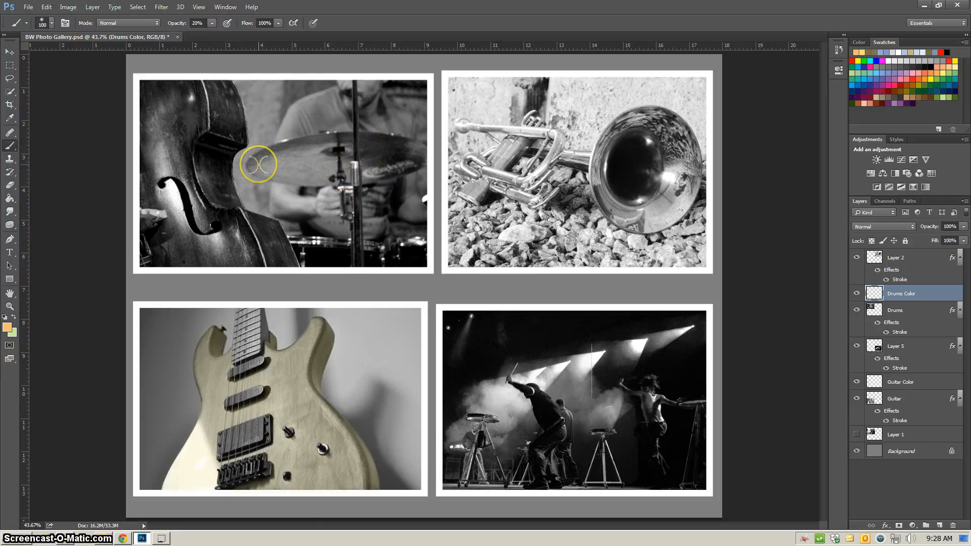
{"action": "left_click_drag", "start_coordinate": [259, 164], "coordinate": [280, 162]}
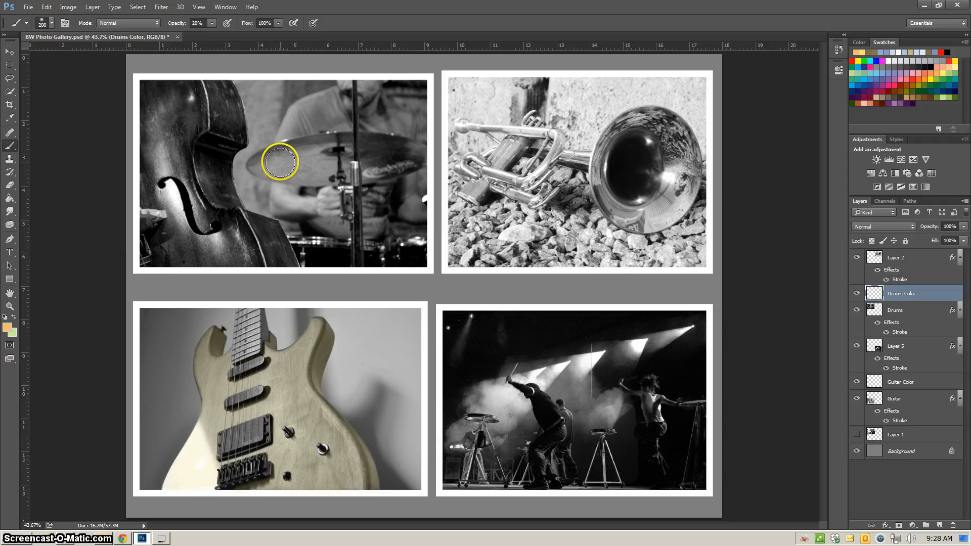
Reduce the brush to 100 px and paint the whole drum cymbal orange at 20% opacity on the Drums Color layer.
{"action": "key", "text": "bracketleft"}
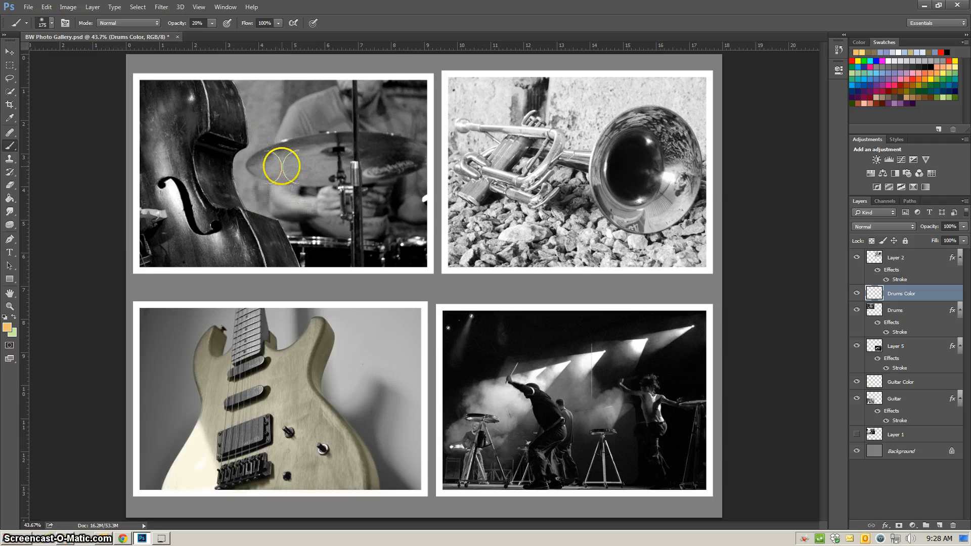
{"action": "key", "text": "bracketleft"}
{"action": "key", "text": "bracketleft"}
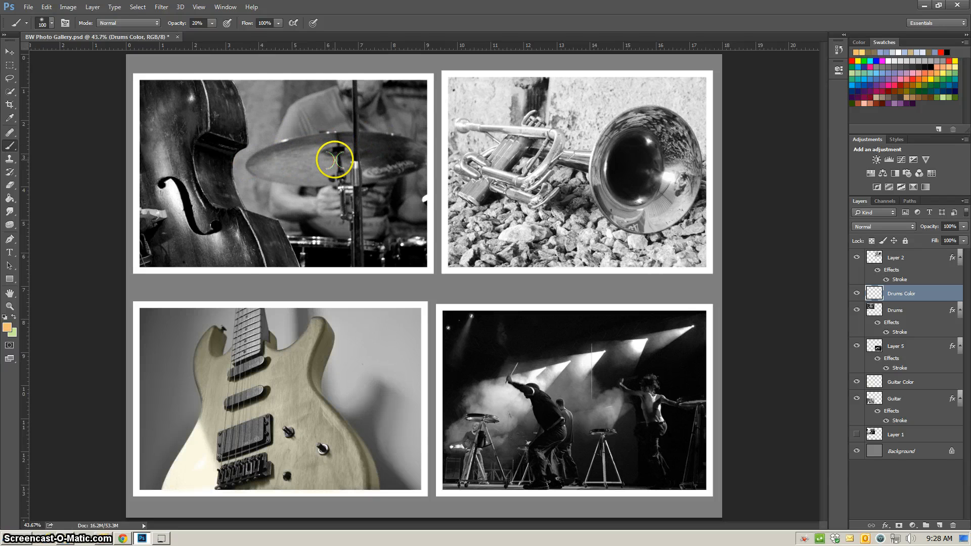
{"action": "key", "text": "ctrl+plus"}
{"action": "key", "text": "ctrl+plus"}
{"action": "scroll", "coordinate": [332, 256], "scroll_direction": "up", "scroll_amount": 1}
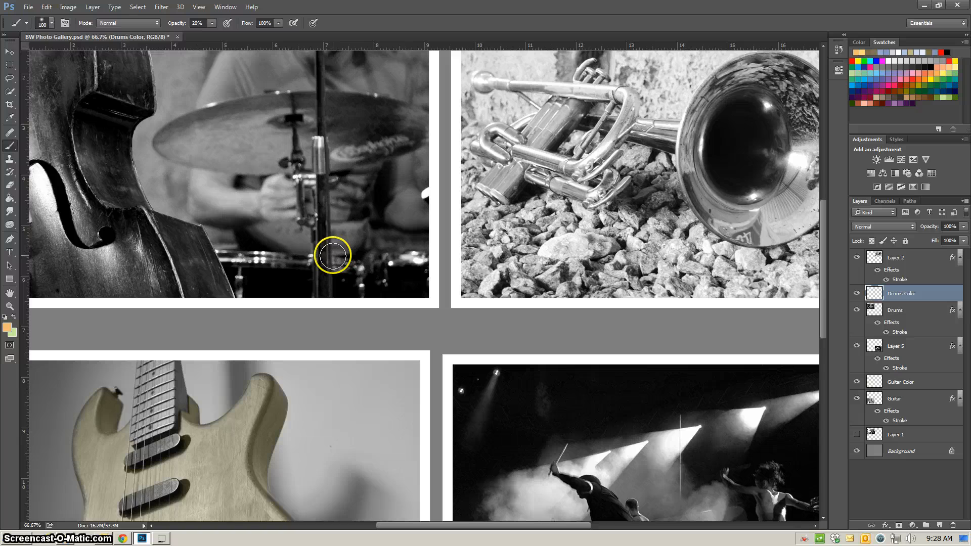
{"action": "scroll", "coordinate": [333, 256], "scroll_direction": "up", "scroll_amount": 2}
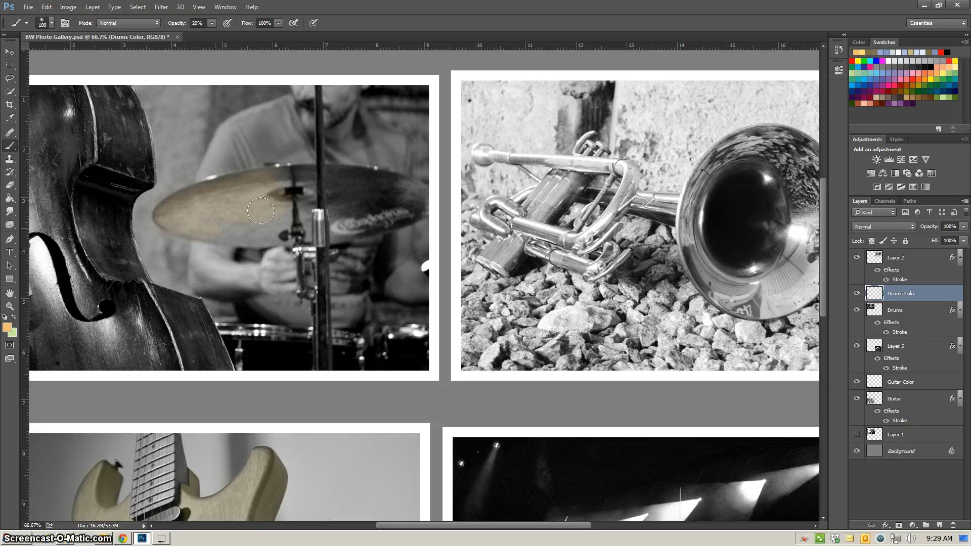
{"action": "mouse_move", "coordinate": [236, 232]}
{"action": "left_mouse_down"}
{"action": "mouse_move", "coordinate": [407, 216]}
{"action": "mouse_move", "coordinate": [416, 193]}
{"action": "mouse_move", "coordinate": [368, 180]}
{"action": "mouse_move", "coordinate": [263, 179]}
{"action": "mouse_move", "coordinate": [255, 193]}
{"action": "mouse_move", "coordinate": [303, 194]}
{"action": "mouse_move", "coordinate": [320, 208]}
{"action": "mouse_move", "coordinate": [269, 225]}
{"action": "mouse_move", "coordinate": [372, 198]}
{"action": "mouse_move", "coordinate": [352, 207]}
{"action": "mouse_move", "coordinate": [379, 207]}
{"action": "mouse_move", "coordinate": [342, 222]}
{"action": "mouse_move", "coordinate": [263, 231]}
{"action": "mouse_move", "coordinate": [184, 224]}
{"action": "mouse_move", "coordinate": [236, 206]}
{"action": "mouse_move", "coordinate": [215, 214]}
{"action": "mouse_move", "coordinate": [321, 200]}
{"action": "mouse_move", "coordinate": [260, 212]}
{"action": "mouse_move", "coordinate": [203, 206]}
{"action": "mouse_move", "coordinate": [248, 201]}
{"action": "mouse_move", "coordinate": [366, 202]}
{"action": "mouse_move", "coordinate": [337, 215]}
{"action": "mouse_move", "coordinate": [258, 207]}
{"action": "mouse_move", "coordinate": [307, 193]}
{"action": "mouse_move", "coordinate": [209, 190]}
{"action": "mouse_move", "coordinate": [216, 203]}
{"action": "mouse_move", "coordinate": [245, 209]}
{"action": "mouse_move", "coordinate": [329, 207]}
{"action": "mouse_move", "coordinate": [370, 184]}
{"action": "mouse_move", "coordinate": [325, 176]}
{"action": "mouse_move", "coordinate": [285, 208]}
{"action": "mouse_move", "coordinate": [251, 230]}
{"action": "left_mouse_up"}
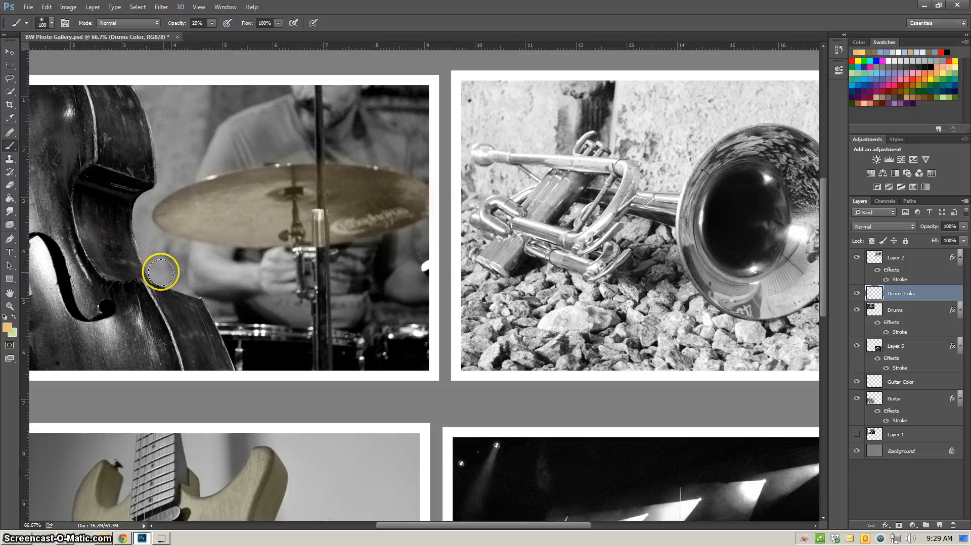
Erase the color spilling past the cymbal's edges onto the bass, background and white frame, enlarging the eraser to 90 px.
{"action": "left_click", "coordinate": [9, 185]}
{"action": "left_click_drag", "start_coordinate": [125, 200], "coordinate": [144, 201]}
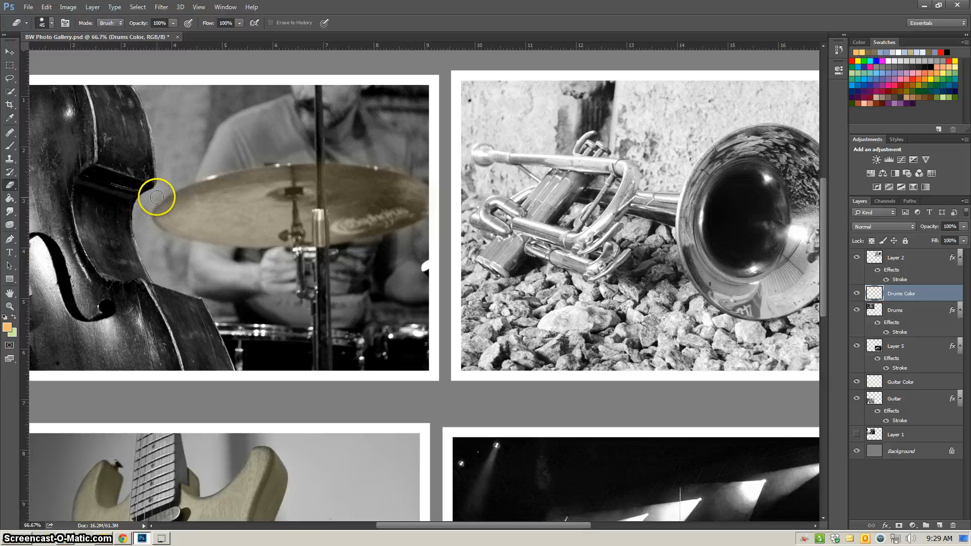
{"action": "key", "text": "bracketright"}
{"action": "key", "text": "bracketright"}
{"action": "key", "text": "bracketright"}
{"action": "key", "text": "bracketright"}
{"action": "key", "text": "bracketright"}
{"action": "key", "text": "bracketright"}
{"action": "key", "text": "bracketright"}
{"action": "mouse_move", "coordinate": [179, 166]}
{"action": "left_mouse_down"}
{"action": "mouse_move", "coordinate": [202, 156]}
{"action": "mouse_move", "coordinate": [194, 165]}
{"action": "left_mouse_up"}
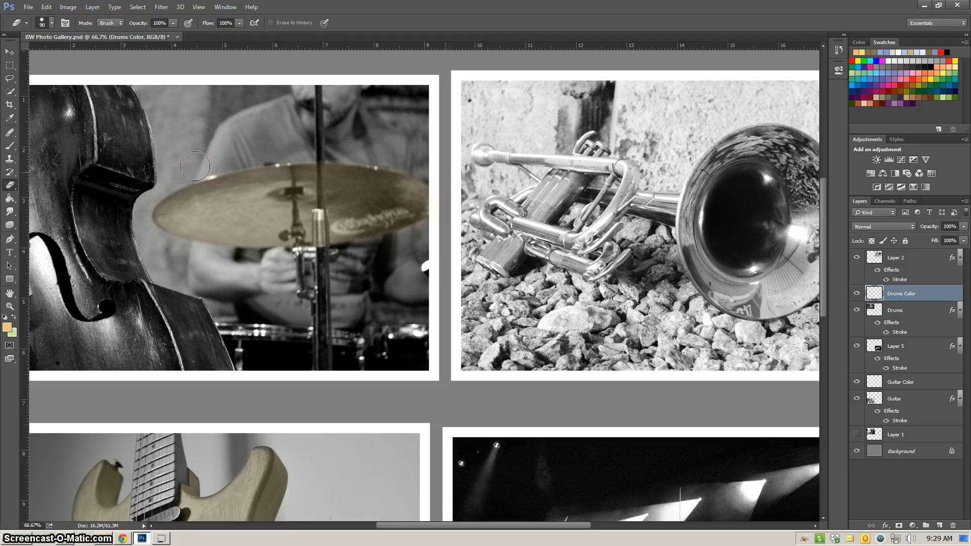
{"action": "mouse_move", "coordinate": [445, 183]}
{"action": "left_mouse_down"}
{"action": "mouse_move", "coordinate": [445, 230]}
{"action": "mouse_move", "coordinate": [422, 238]}
{"action": "mouse_move", "coordinate": [443, 256]}
{"action": "mouse_move", "coordinate": [433, 234]}
{"action": "left_mouse_up"}
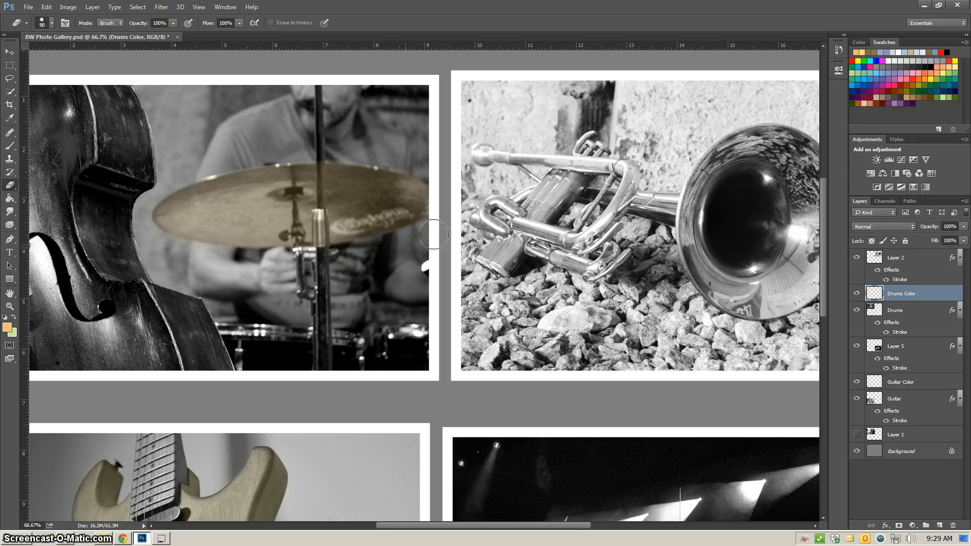
{"action": "left_click_drag", "start_coordinate": [341, 245], "coordinate": [360, 254]}
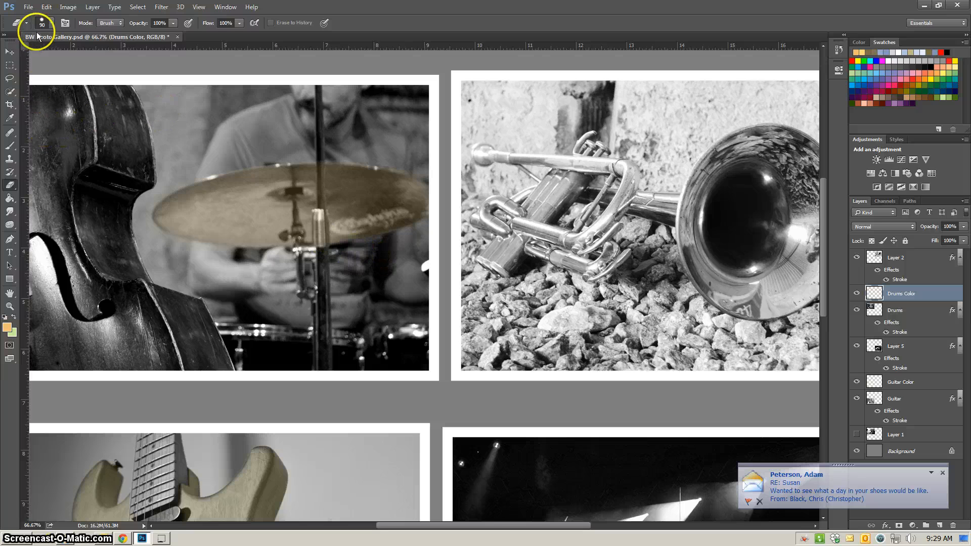
Set the eraser's hardness to 52% and erase the remaining color spill below the cymbal.
{"action": "left_click", "coordinate": [51, 25]}
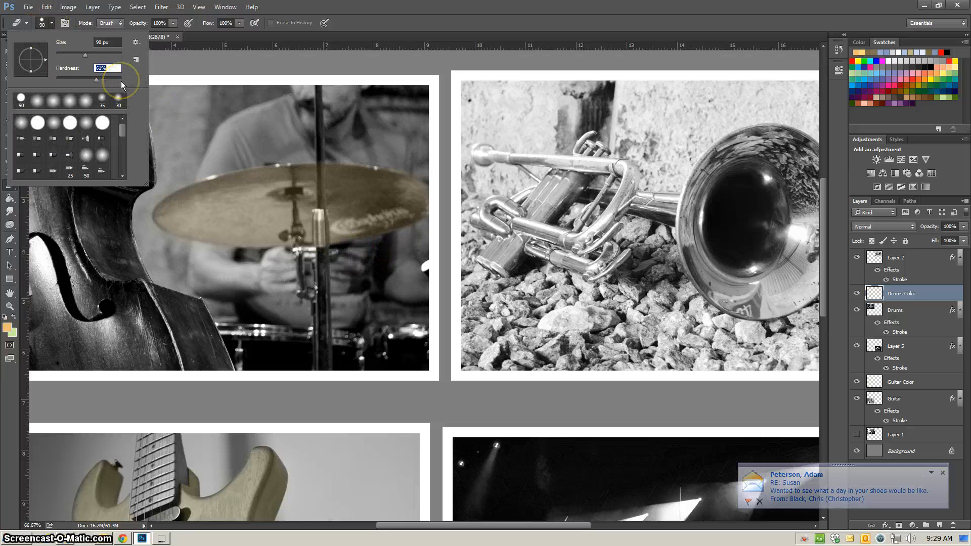
{"action": "left_click_drag", "start_coordinate": [120, 81], "coordinate": [90, 81]}
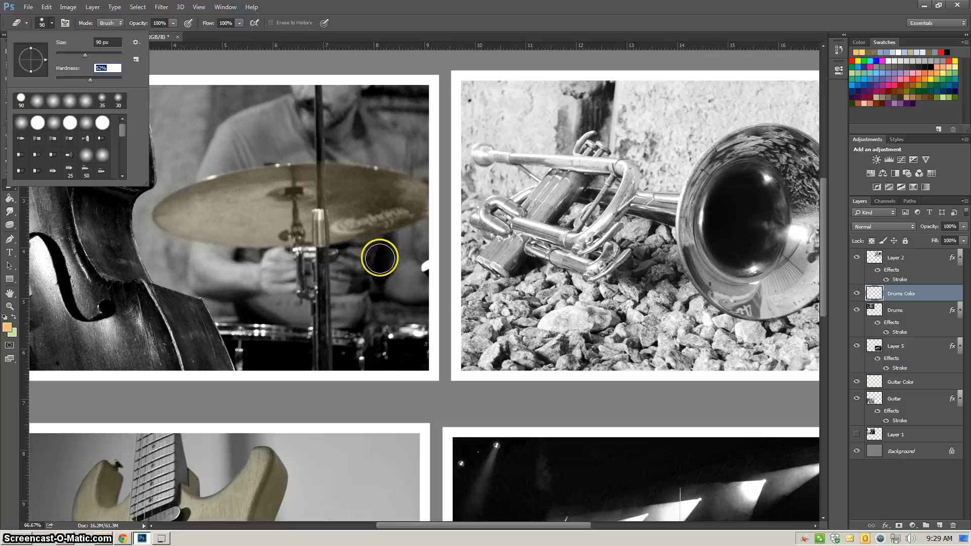
{"action": "key", "text": "Return"}
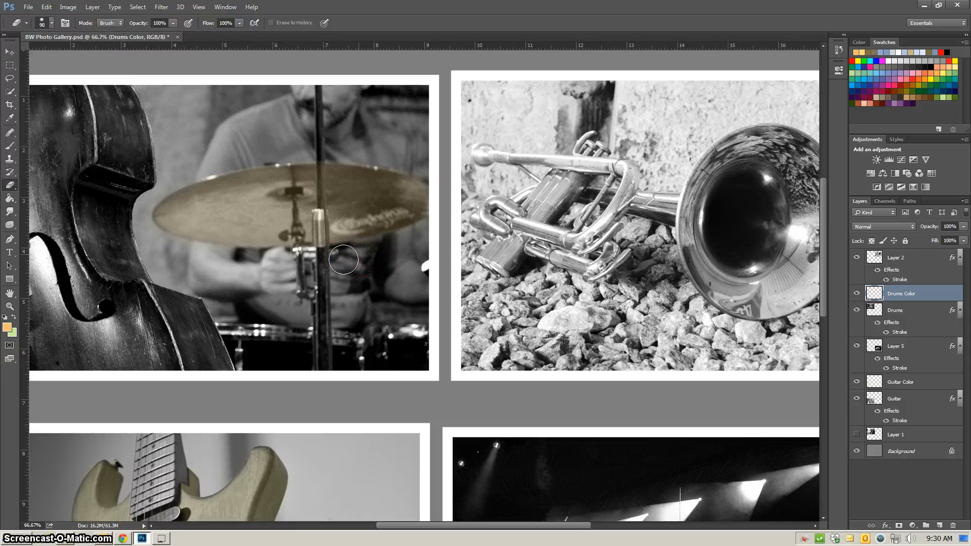
{"action": "mouse_move", "coordinate": [344, 260]}
{"action": "left_mouse_down"}
{"action": "mouse_move", "coordinate": [385, 281]}
{"action": "mouse_move", "coordinate": [317, 249]}
{"action": "mouse_move", "coordinate": [271, 269]}
{"action": "mouse_move", "coordinate": [288, 225]}
{"action": "left_mouse_up"}
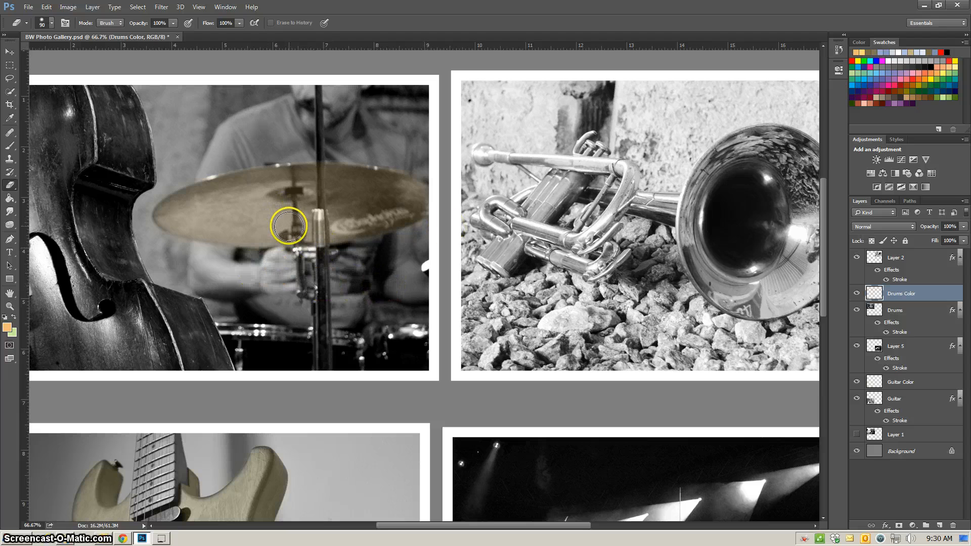
Erase the color from the stand's wing nut, rod and top fitting with a 15 to 20 px eraser, and from the chrome sleeve at 30 px.
{"action": "key", "text": "bracketleft"}
{"action": "key", "text": "bracketleft"}
{"action": "key", "text": "bracketleft"}
{"action": "key", "text": "bracketleft"}
{"action": "key", "text": "bracketleft"}
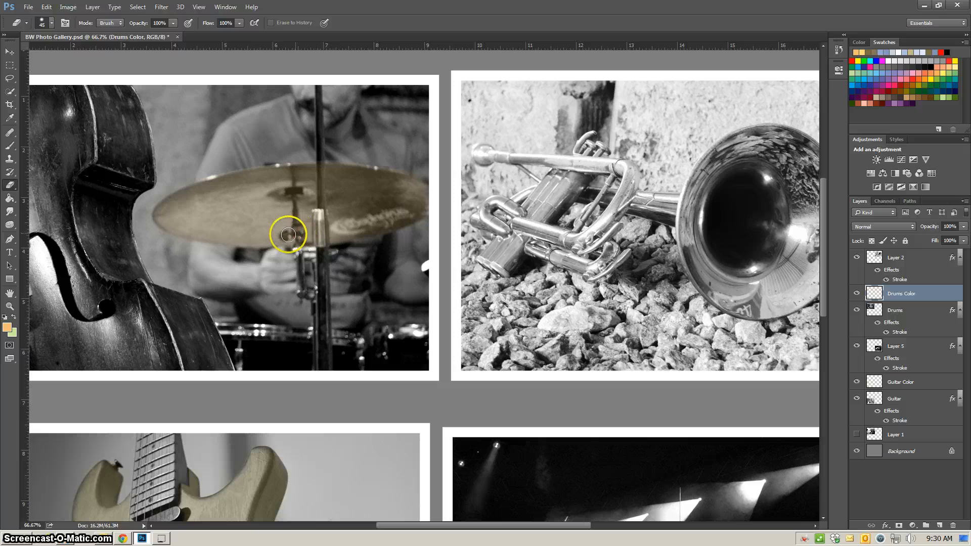
{"action": "key", "text": "ctrl+plus"}
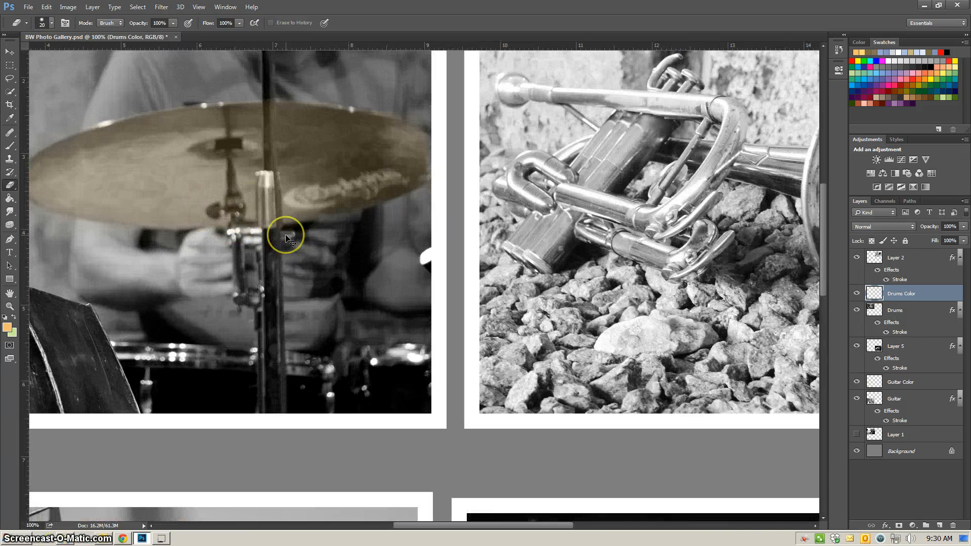
{"action": "mouse_move", "coordinate": [287, 238]}
{"action": "left_mouse_down"}
{"action": "mouse_move", "coordinate": [256, 199]}
{"action": "mouse_move", "coordinate": [218, 211]}
{"action": "left_mouse_up"}
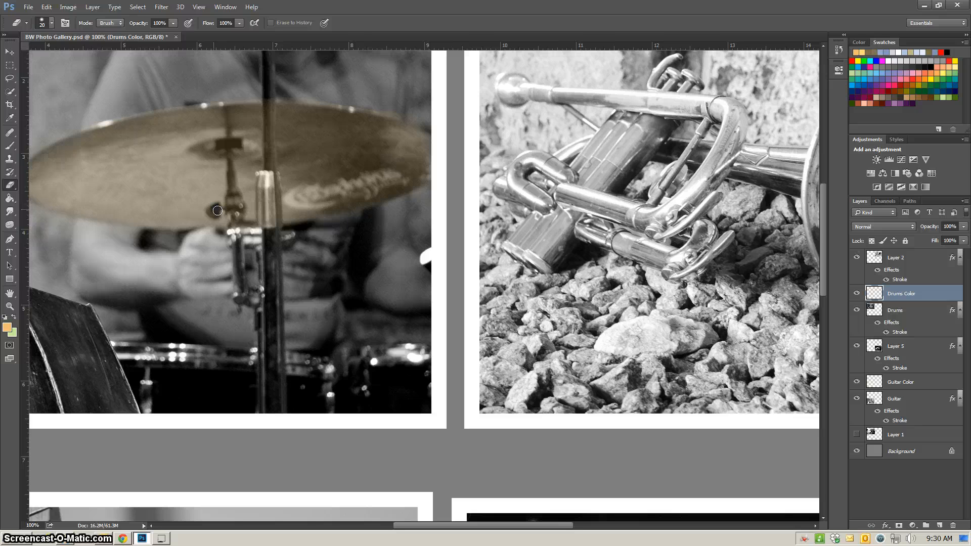
{"action": "left_click_drag", "start_coordinate": [218, 211], "coordinate": [226, 209]}
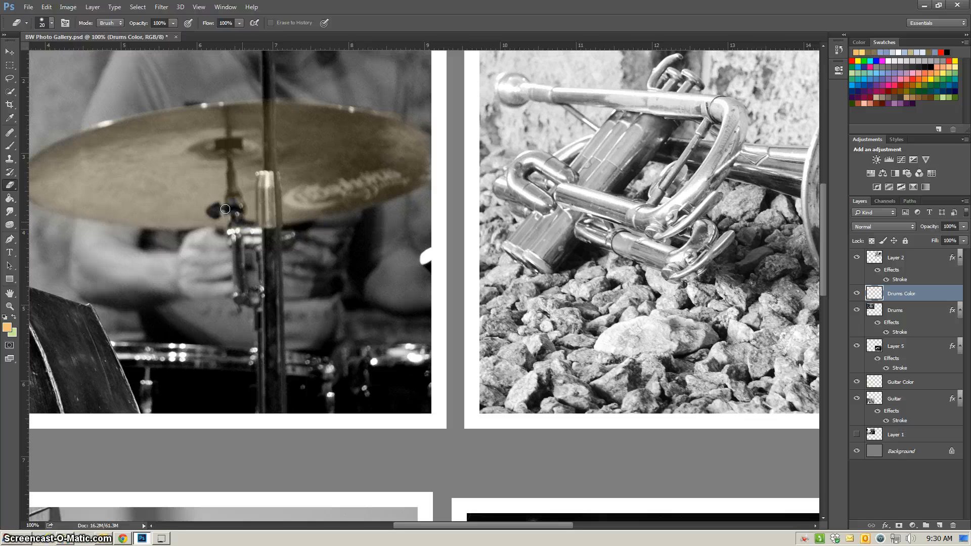
{"action": "mouse_move", "coordinate": [239, 203]}
{"action": "left_mouse_down"}
{"action": "mouse_move", "coordinate": [229, 205]}
{"action": "mouse_move", "coordinate": [240, 187]}
{"action": "mouse_move", "coordinate": [229, 191]}
{"action": "left_mouse_up"}
{"action": "key", "text": "bracketleft"}
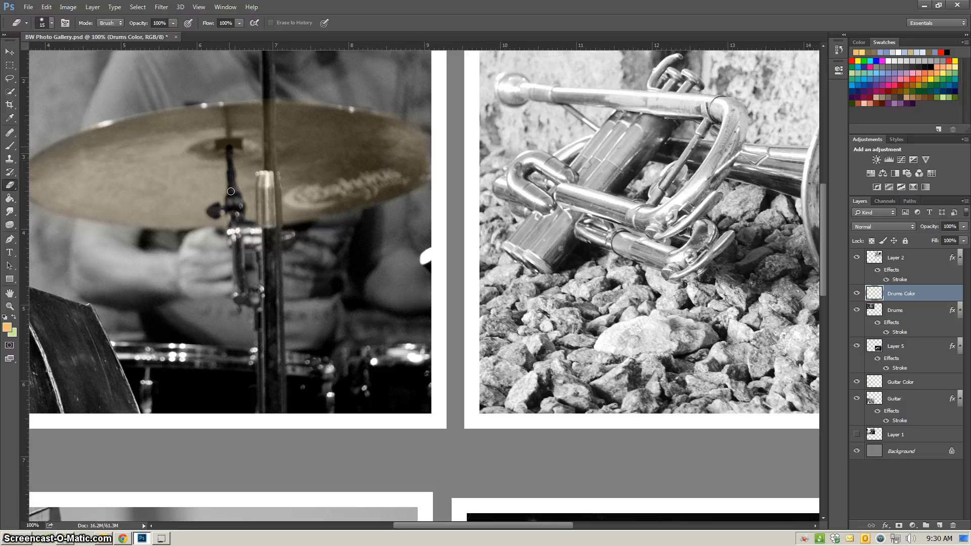
{"action": "mouse_move", "coordinate": [219, 147]}
{"action": "left_mouse_down"}
{"action": "mouse_move", "coordinate": [238, 141]}
{"action": "mouse_move", "coordinate": [229, 158]}
{"action": "mouse_move", "coordinate": [268, 186]}
{"action": "mouse_move", "coordinate": [276, 217]}
{"action": "mouse_move", "coordinate": [266, 221]}
{"action": "left_mouse_up"}
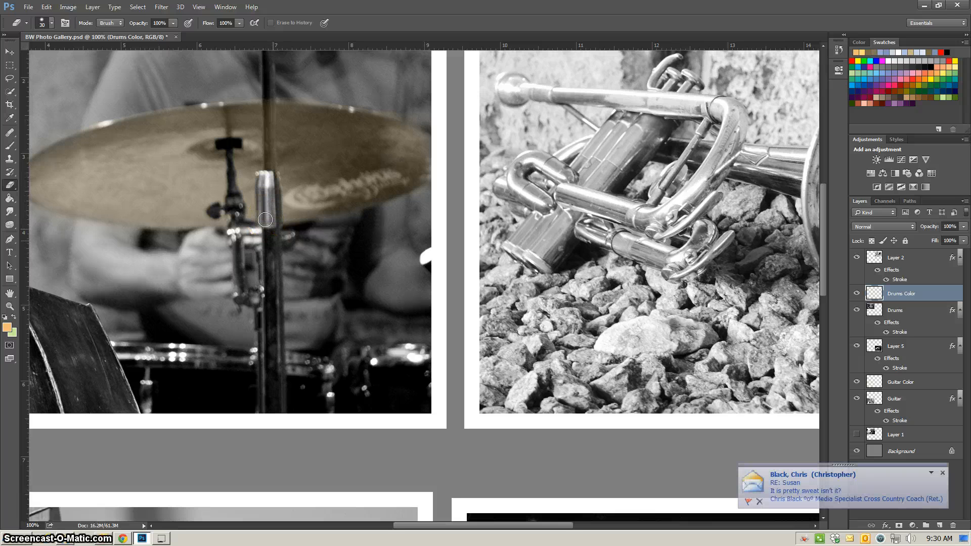
Set the eraser to 25 px and erase the color from the dark vertical pole crossing the cymbal.
{"action": "key", "text": "bracketleft"}
{"action": "left_click_drag", "start_coordinate": [270, 167], "coordinate": [271, 123]}
{"action": "scroll", "coordinate": [270, 156], "scroll_direction": "up", "scroll_amount": 1}
{"action": "scroll", "coordinate": [270, 157], "scroll_direction": "up", "scroll_amount": 3}
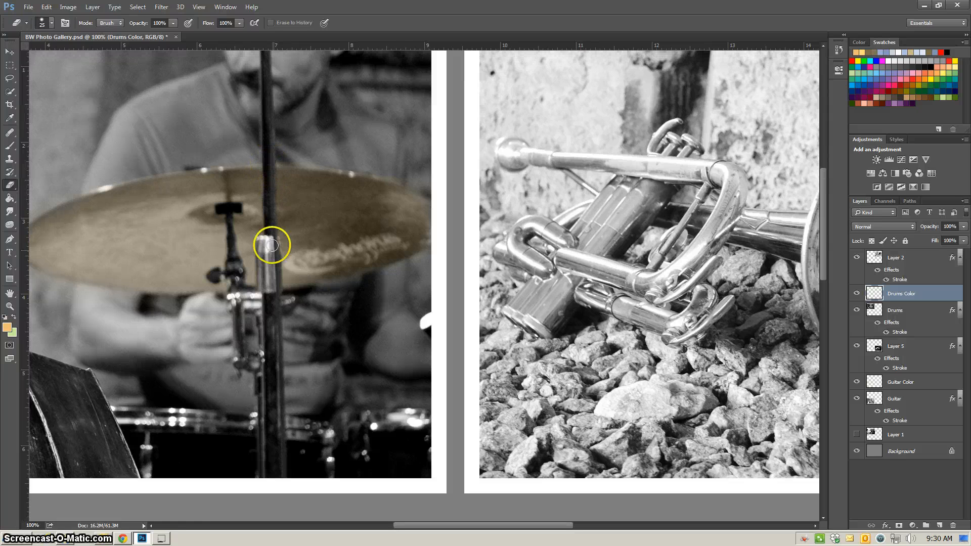
{"action": "left_click_drag", "start_coordinate": [271, 245], "coordinate": [267, 170]}
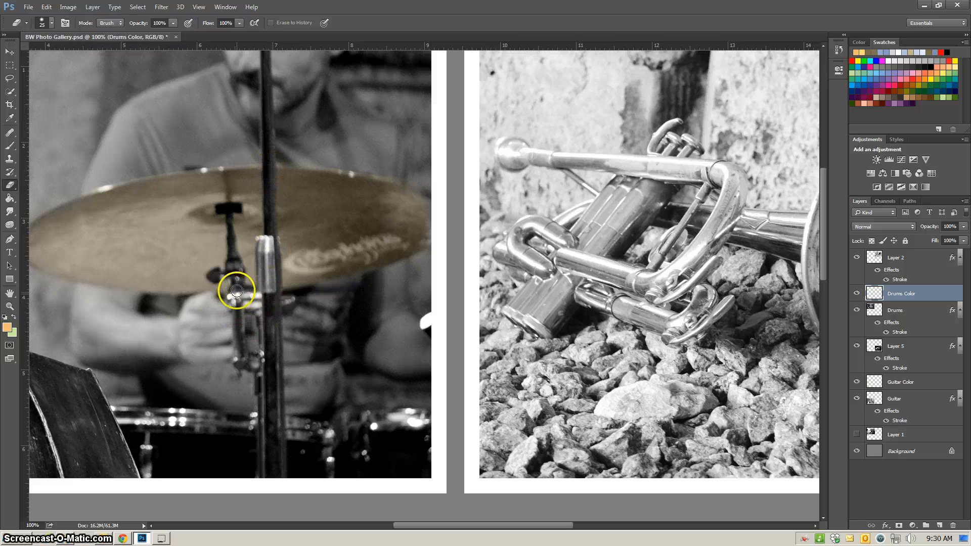
{"action": "key", "text": "ctrl+minus"}
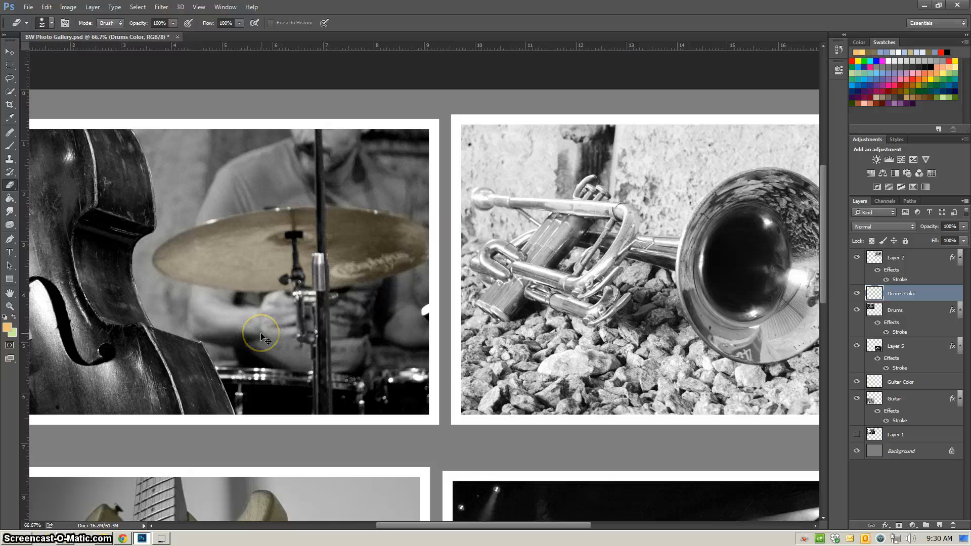
{"action": "key", "text": "ctrl+minus"}
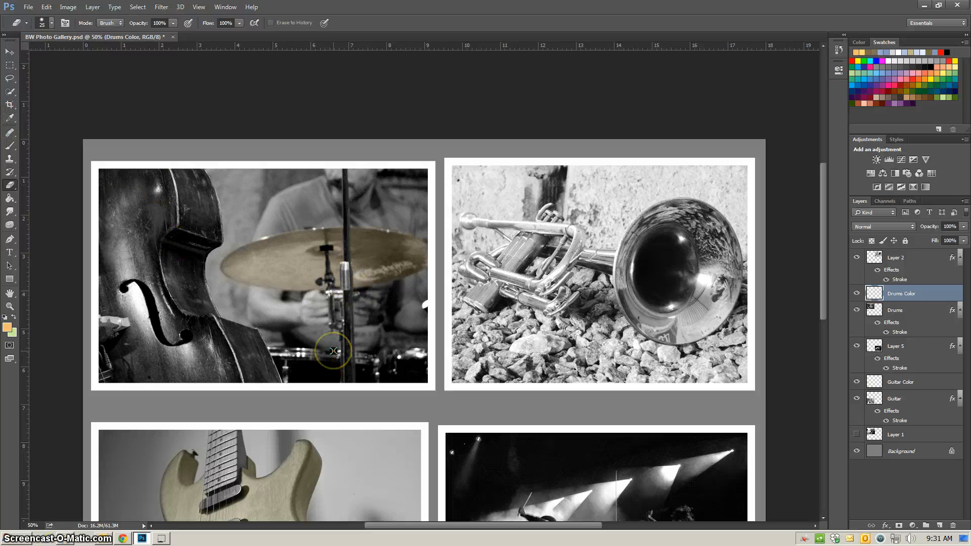
{"action": "mouse_move", "coordinate": [261, 293]}
{"action": "left_mouse_down"}
{"action": "mouse_move", "coordinate": [267, 263]}
{"action": "mouse_move", "coordinate": [335, 262]}
{"action": "mouse_move", "coordinate": [324, 275]}
{"action": "mouse_move", "coordinate": [341, 272]}
{"action": "mouse_move", "coordinate": [332, 286]}
{"action": "mouse_move", "coordinate": [351, 266]}
{"action": "left_mouse_up"}
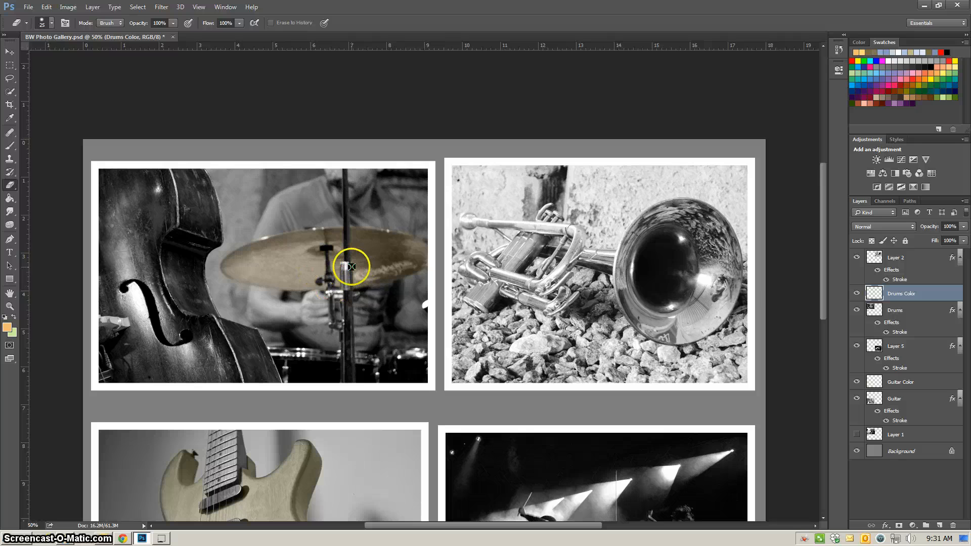